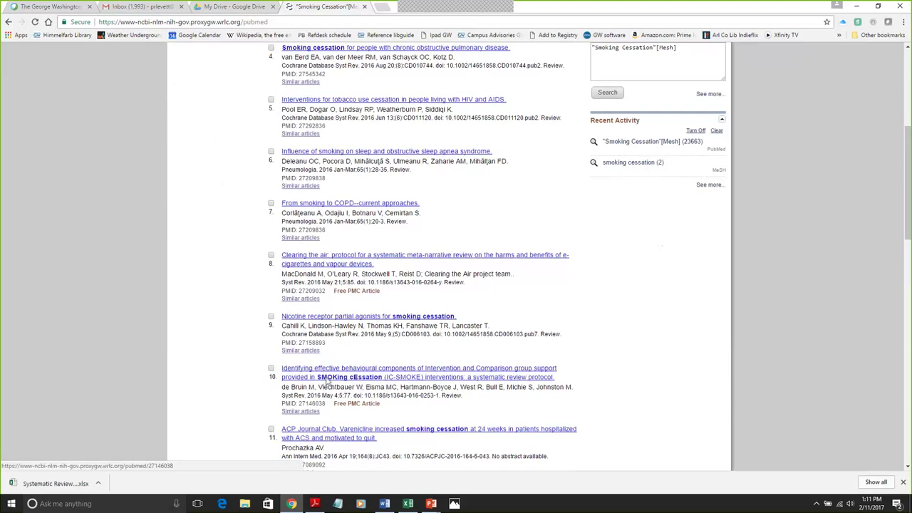
# - Open the article on behavioural components in the IC-SMOKE systematic review protocol and examine its publication types and MeSH terms, including Smoking Cessation/methods
pyautogui.click(313, 379)
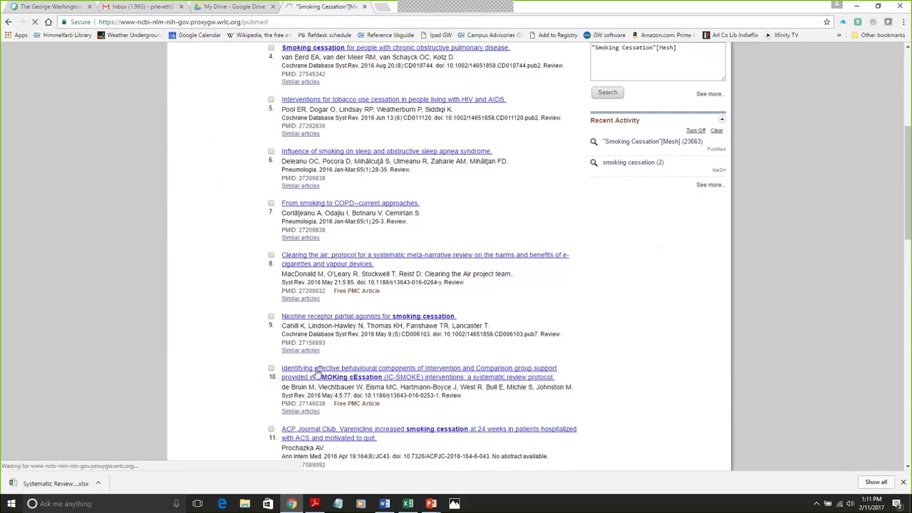
pyautogui.click(318, 371)
pyautogui.scroll(-5, 273, 182)
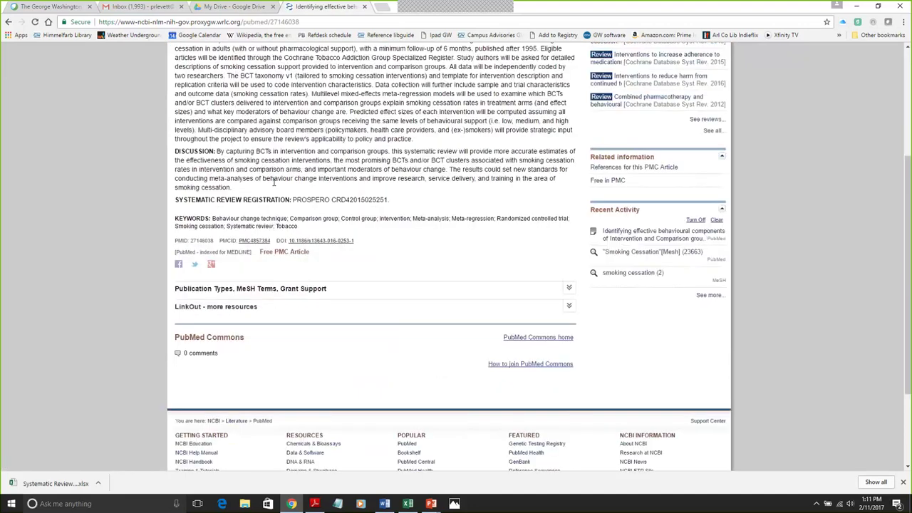
pyautogui.click(252, 289)
pyautogui.scroll(-2, 253, 292)
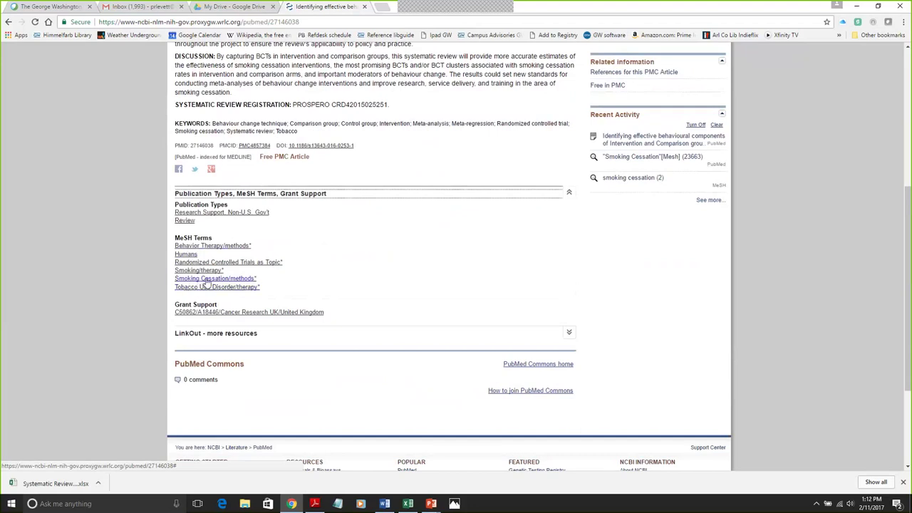
pyautogui.click(205, 281)
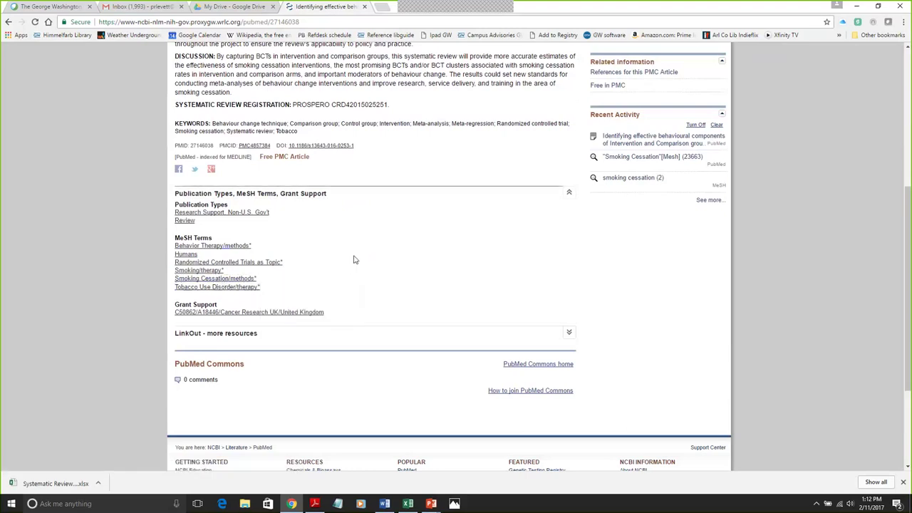
# - Return to the Smoking Cessation search results and view similar articles for "Smoking cessation for people with chronic obstructive pulmonary disease"
pyautogui.scroll(4, 354, 259)
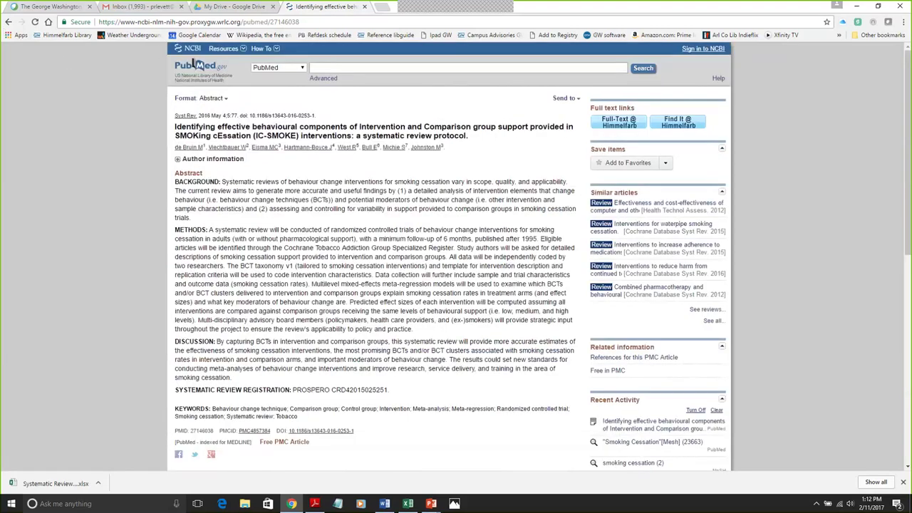
pyautogui.click(9, 21)
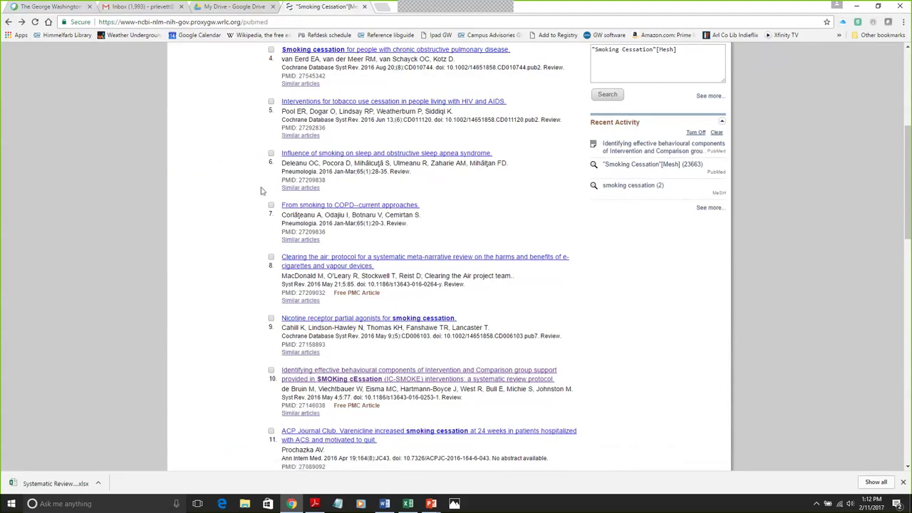
pyautogui.scroll(5, 261, 191)
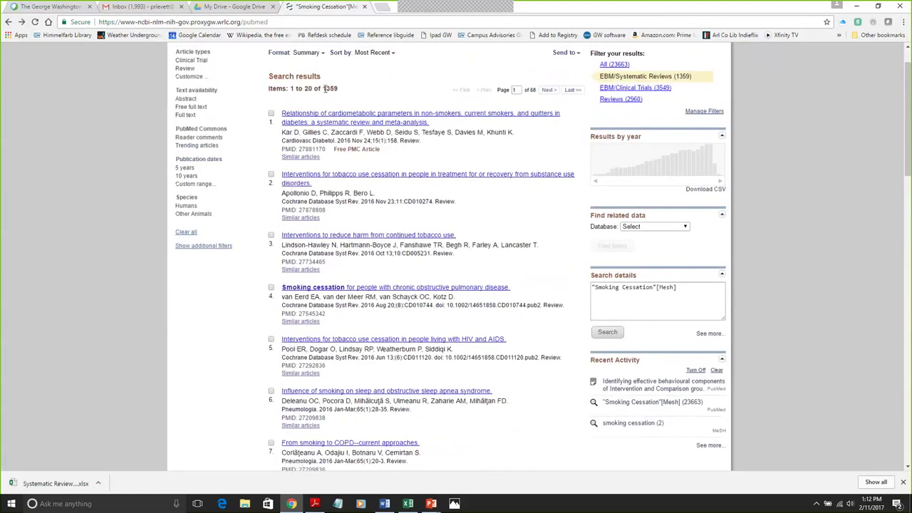
pyautogui.click(301, 322)
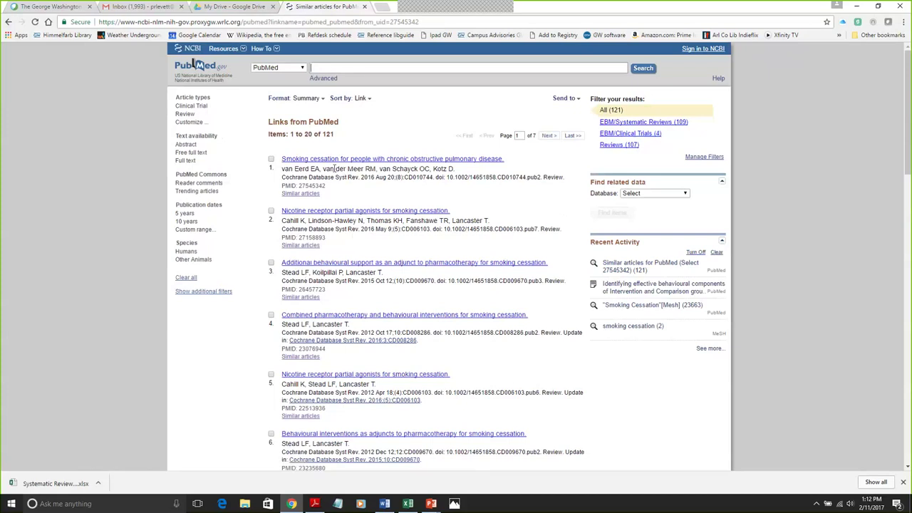
# - Switch to the PowerPoint slideshow, reveal the Step 4 point about documenting the literature search, and return to the PubMed results
pyautogui.hotkey('alt', 'Tab')
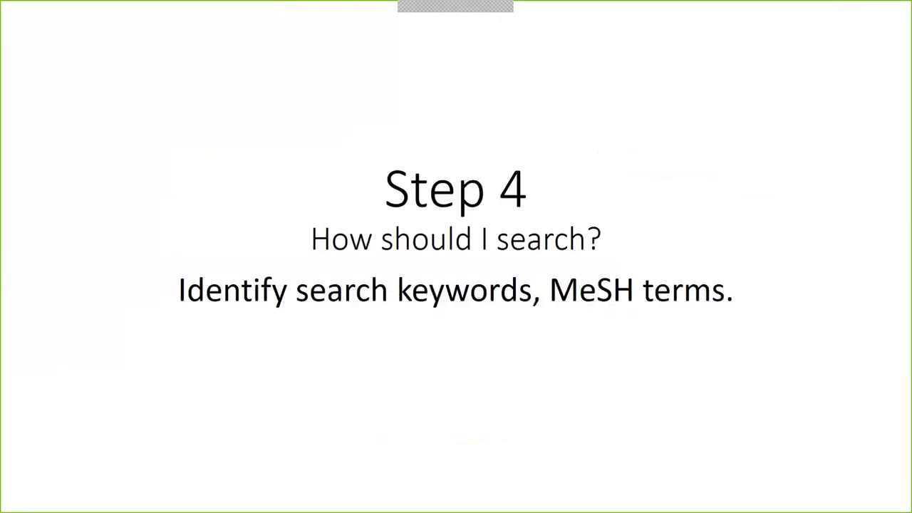
pyautogui.press('Right')
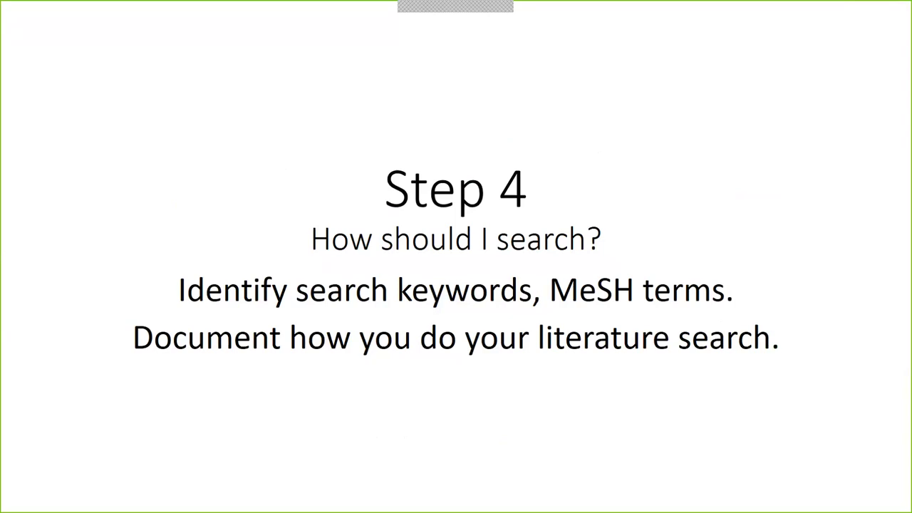
pyautogui.hotkey('alt', 'Tab')
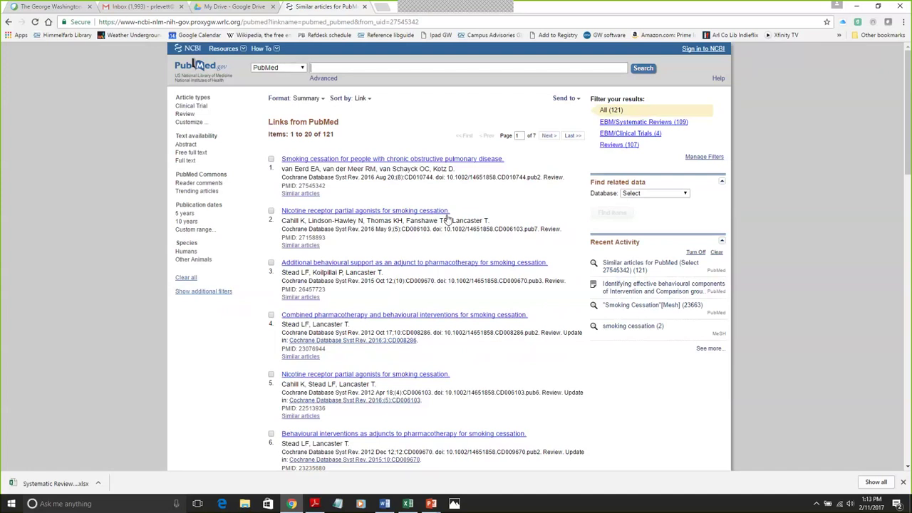
# - Switch to the Excel search log and look through the PubMed search, Scopus, Cochrane Clinical Trials Regist and ClinicalTrials.gov sheets
pyautogui.click(408, 504)
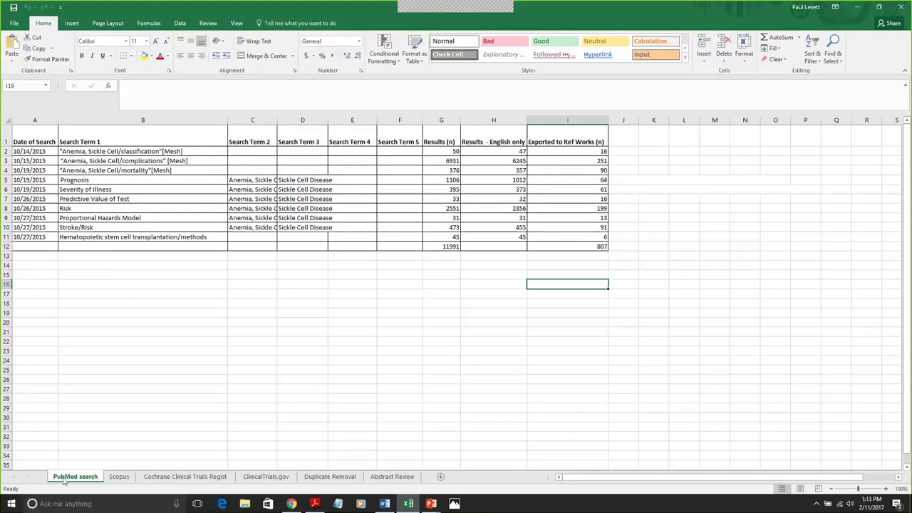
pyautogui.click(116, 477)
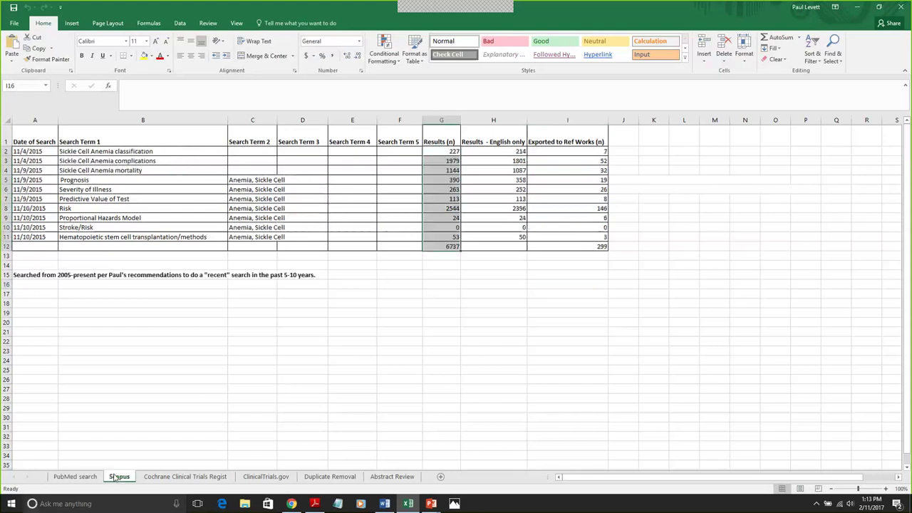
pyautogui.click(180, 477)
pyautogui.click(244, 478)
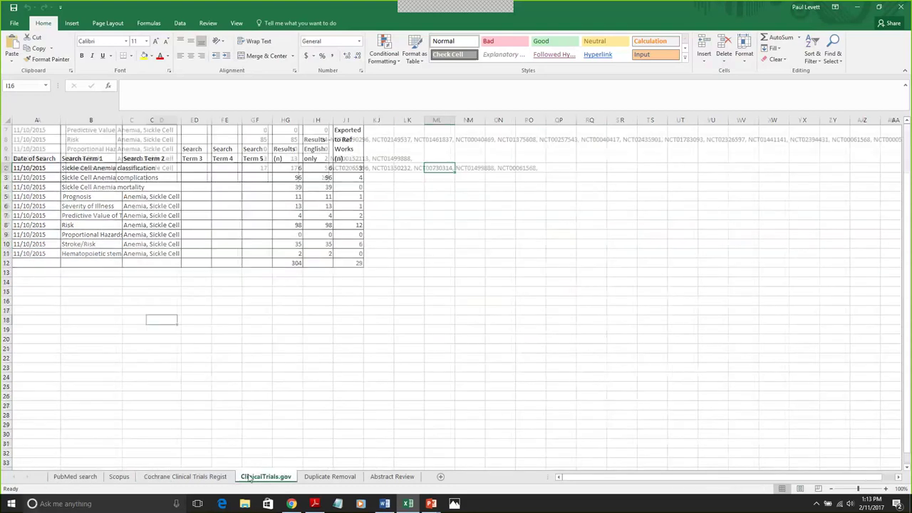
pyautogui.click(75, 477)
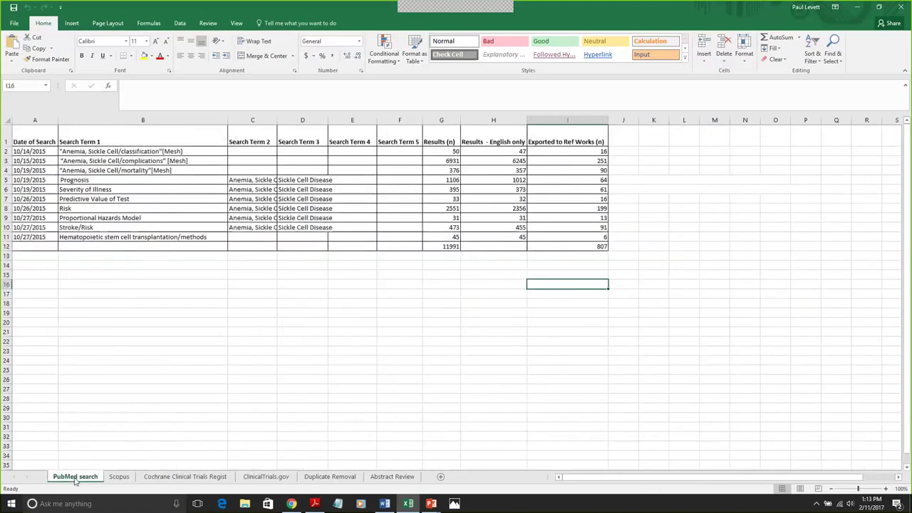
pyautogui.click(114, 477)
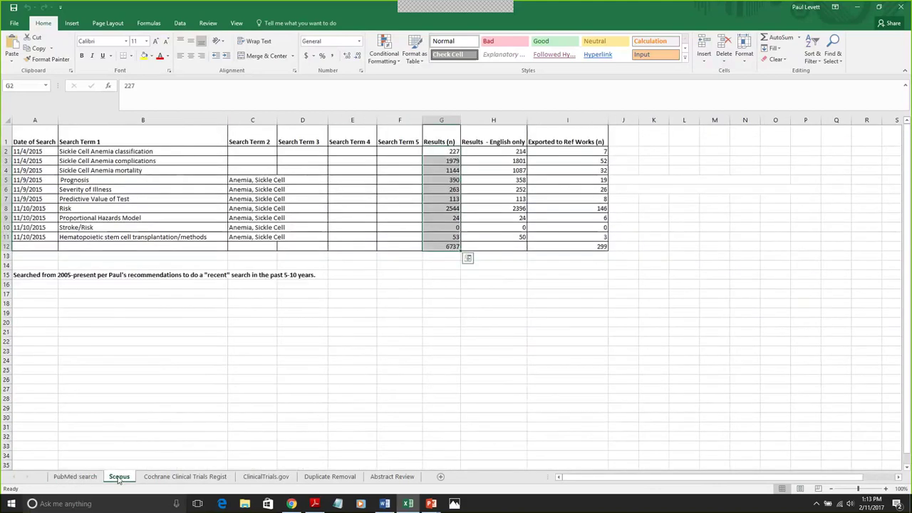
pyautogui.click(178, 478)
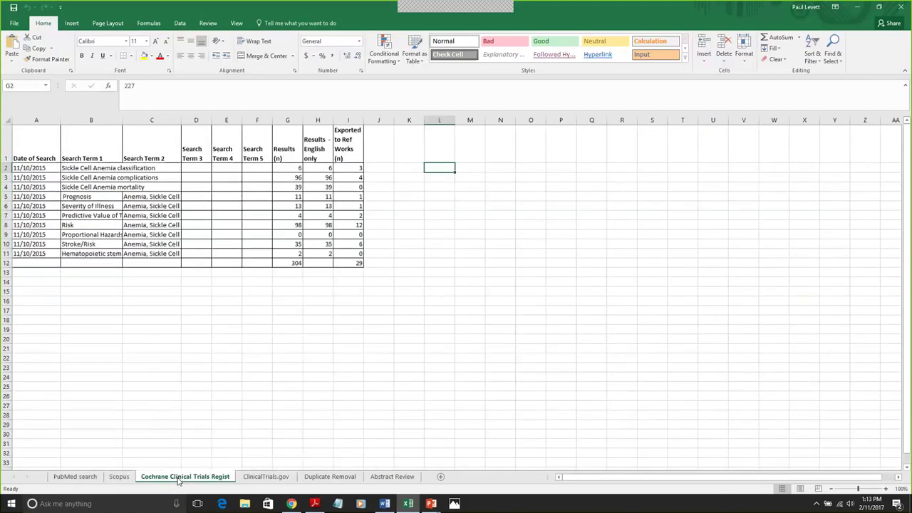
pyautogui.click(260, 478)
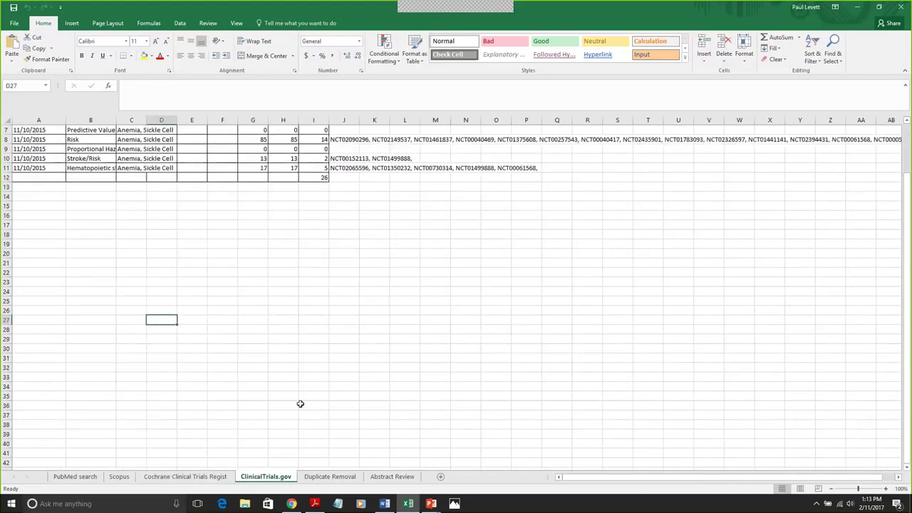
# - Examine the Sickle Cell Anemia mortality row on the ClinicalTrials.gov sheet, checking its search term, results count and exported count
pyautogui.scroll(2, 257, 380)
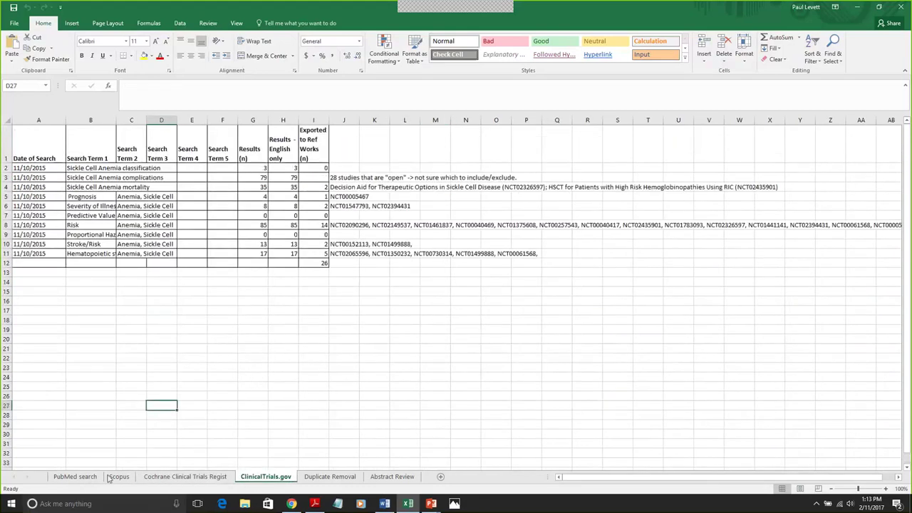
pyautogui.click(97, 188)
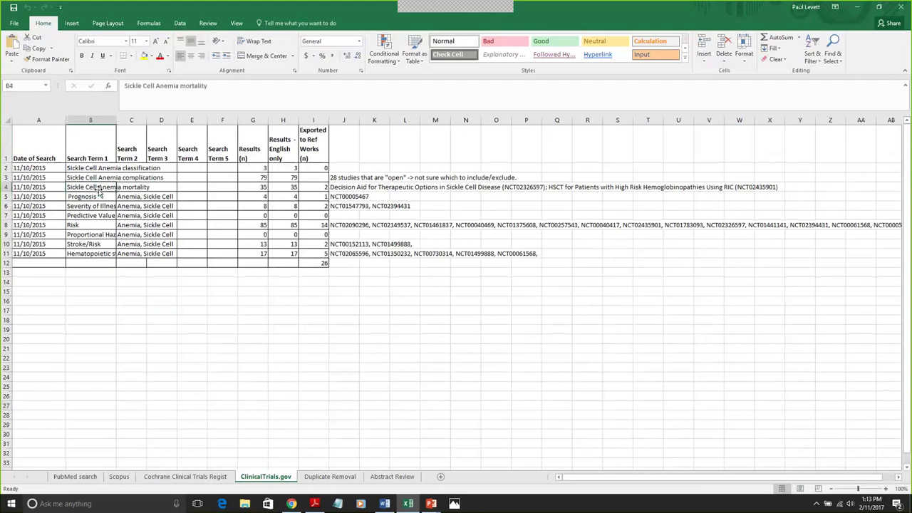
pyautogui.click(262, 187)
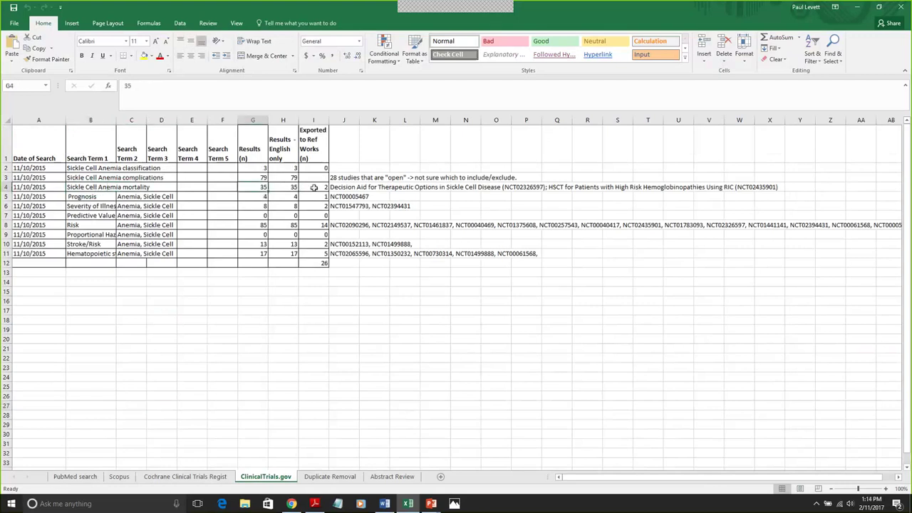
pyautogui.click(313, 187)
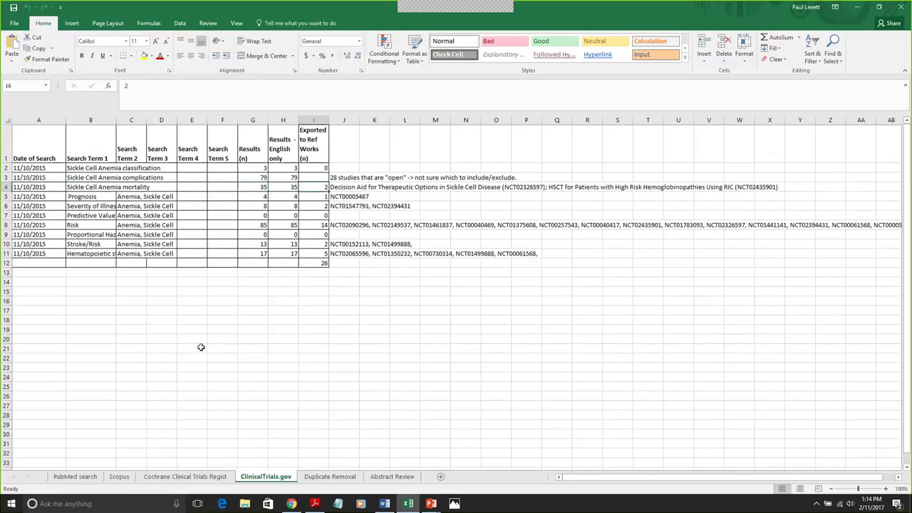
# - Review the PubMed search and Duplicate Removal sheets, and the inclusion decisions and exclusion reasons on the Abstract Review sheet
pyautogui.click(75, 476)
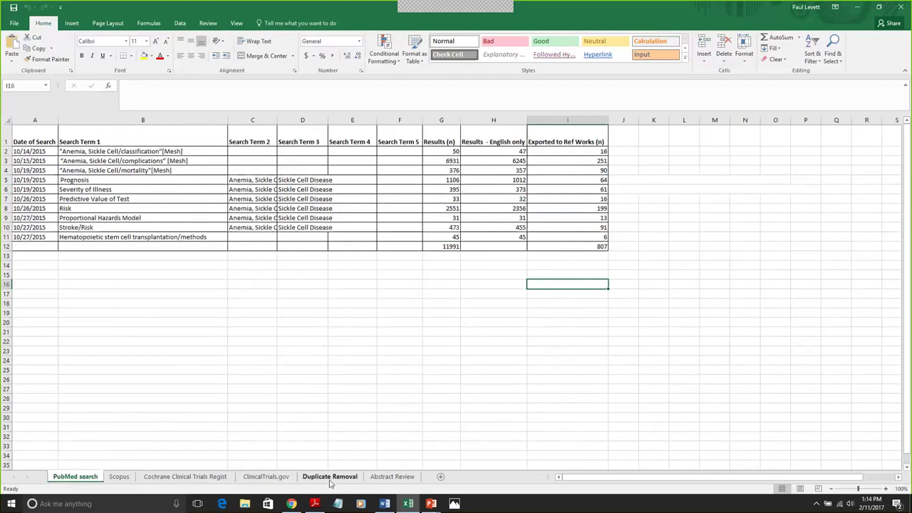
pyautogui.click(329, 478)
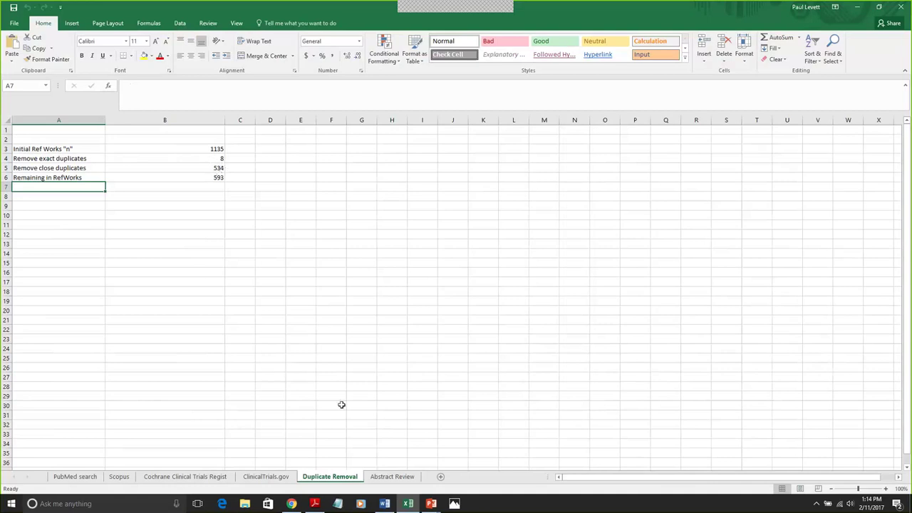
pyautogui.click(392, 476)
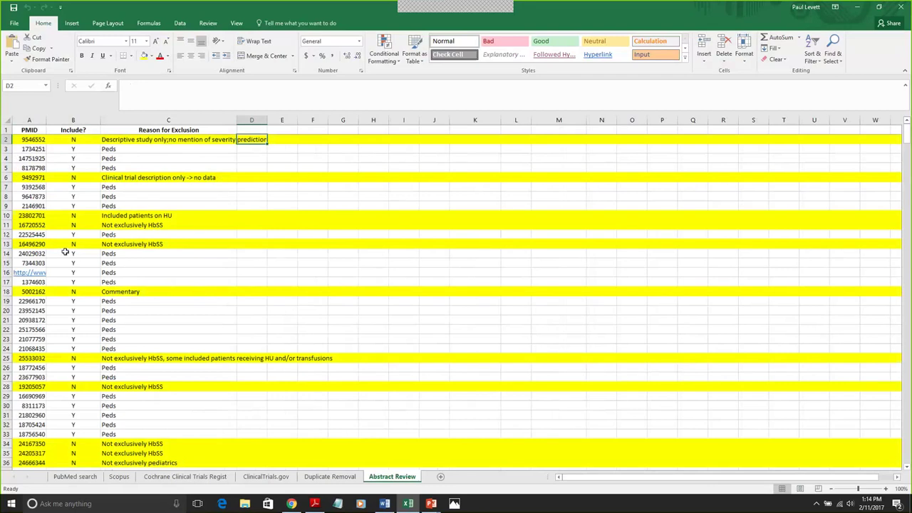
pyautogui.scroll(-3, 65, 251)
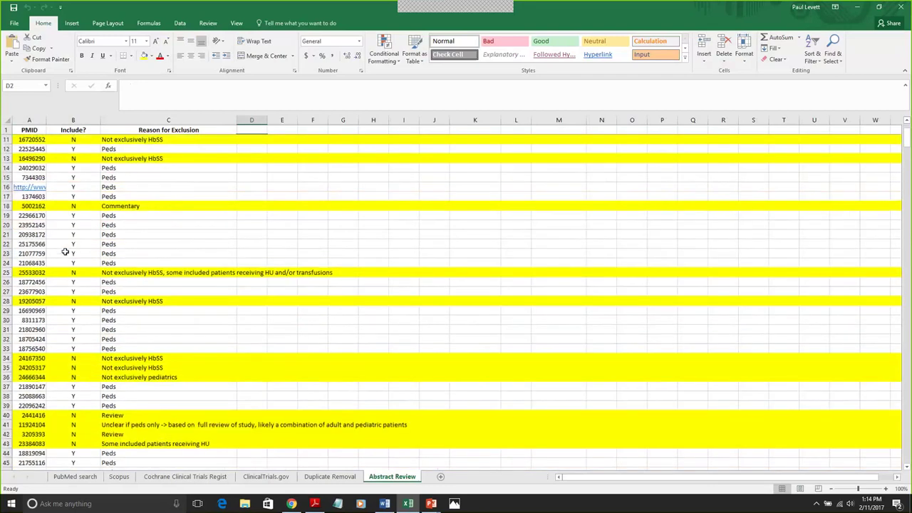
pyautogui.scroll(3, 45, 237)
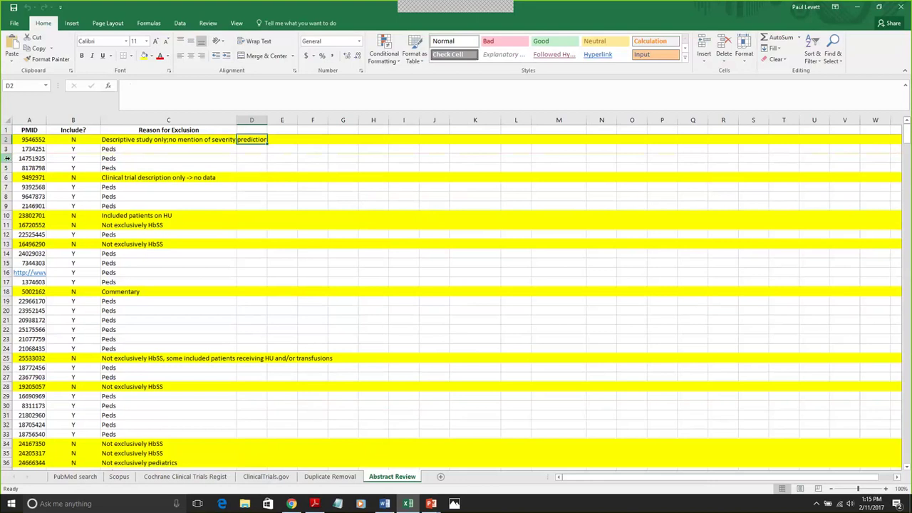
# - Inspect the PMID in cell A4 and look through the abstract review list to its last entries and back to the start
pyautogui.click(41, 162)
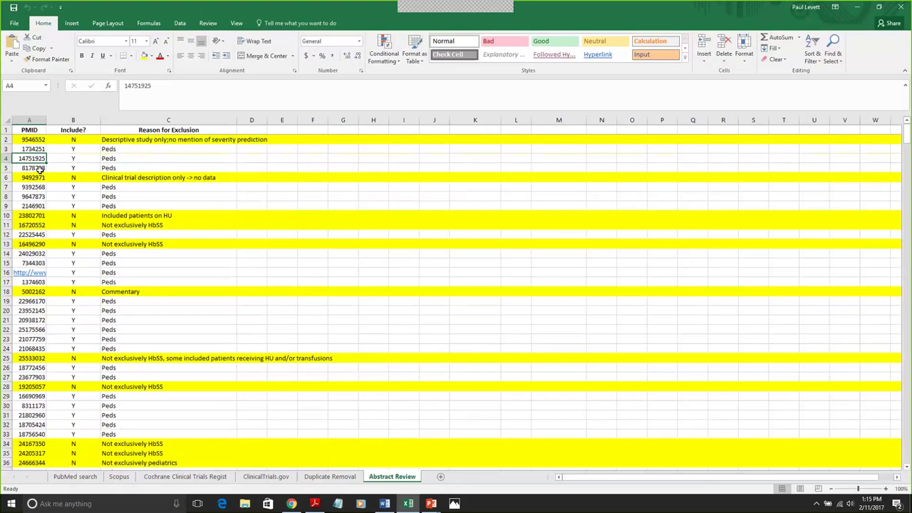
pyautogui.click(82, 84)
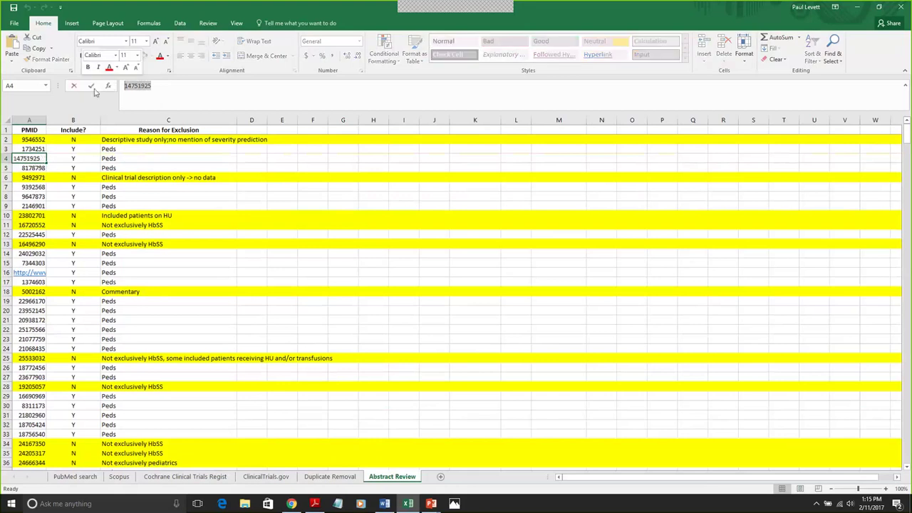
pyautogui.click(35, 159)
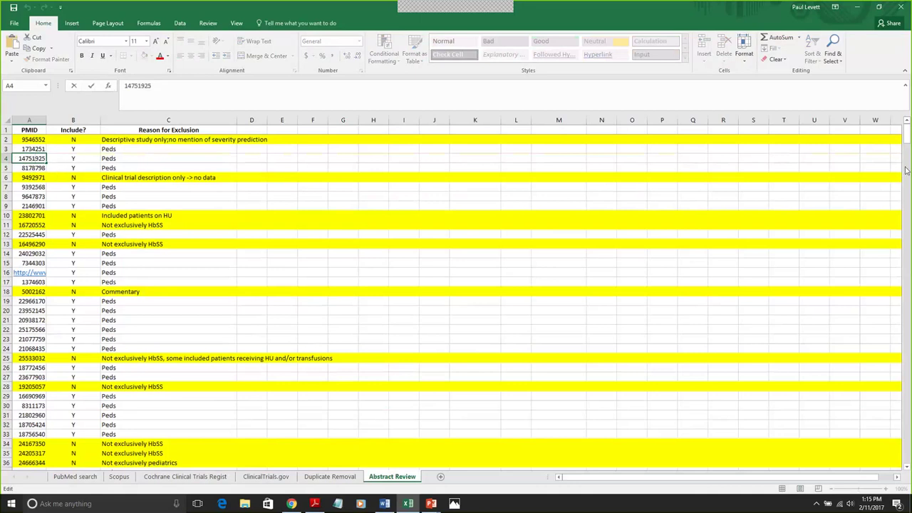
pyautogui.moveTo(908, 136); pyautogui.dragTo(896, 462)
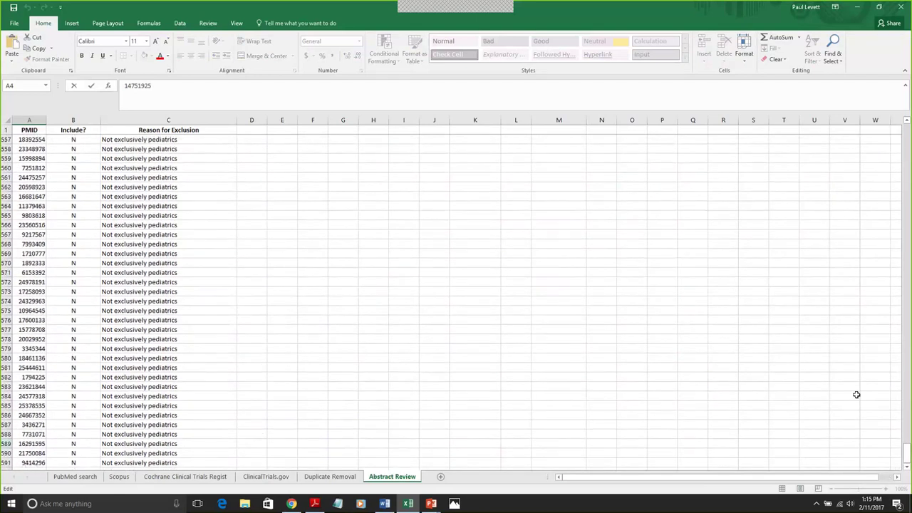
pyautogui.moveTo(907, 459); pyautogui.dragTo(907, 134)
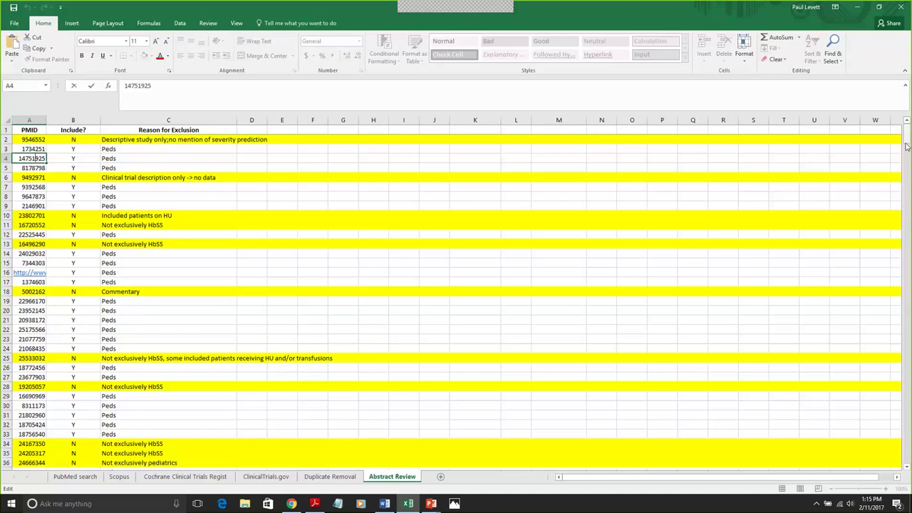
# - Switch back to the PowerPoint slideshow, advance to Step 5, and reveal its point on saving, organizing and exporting citations to RefWorks
pyautogui.hotkey('alt', 'Tab')
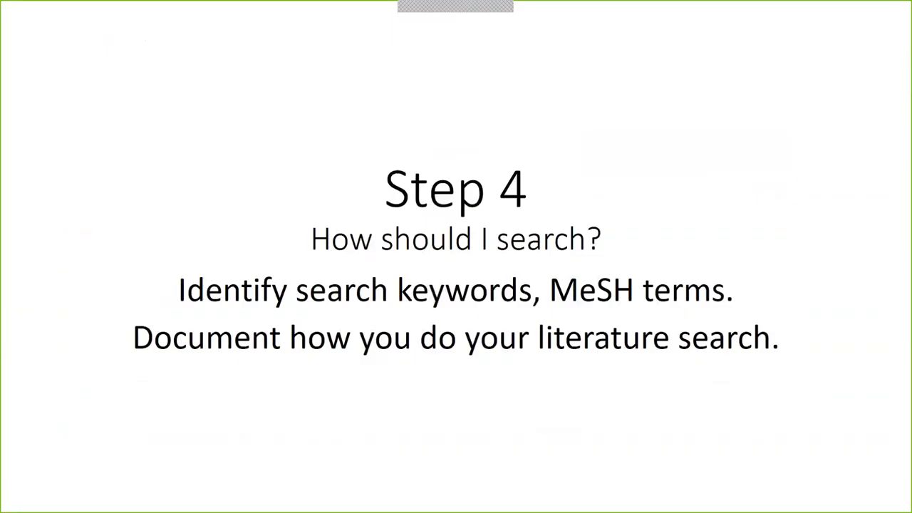
pyautogui.press('Right')
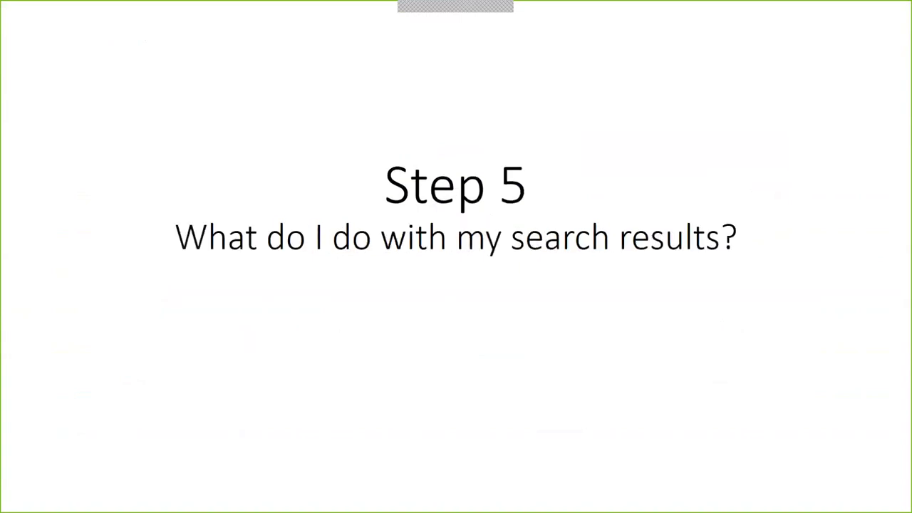
pyautogui.press('Right')
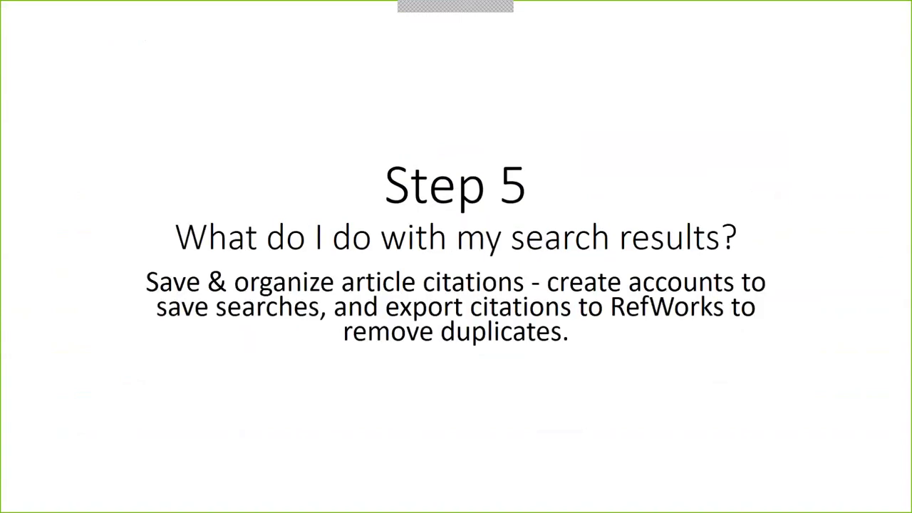